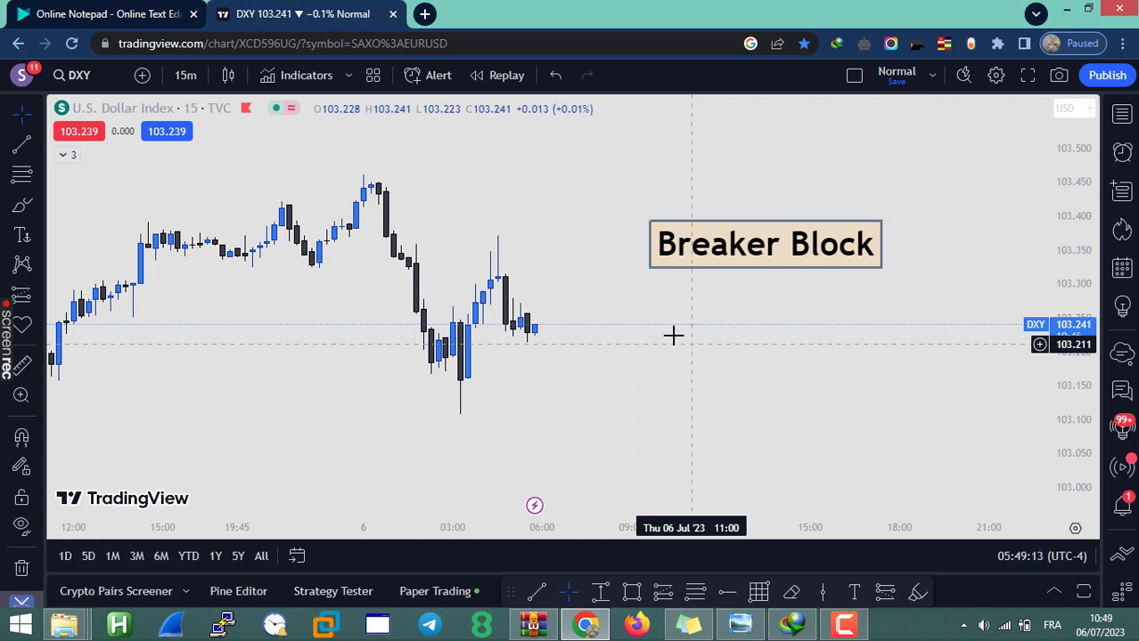
Move the Breaker Block title higher, to about the 103.53 price level.
left_click_drag(685, 259, 674, 194)
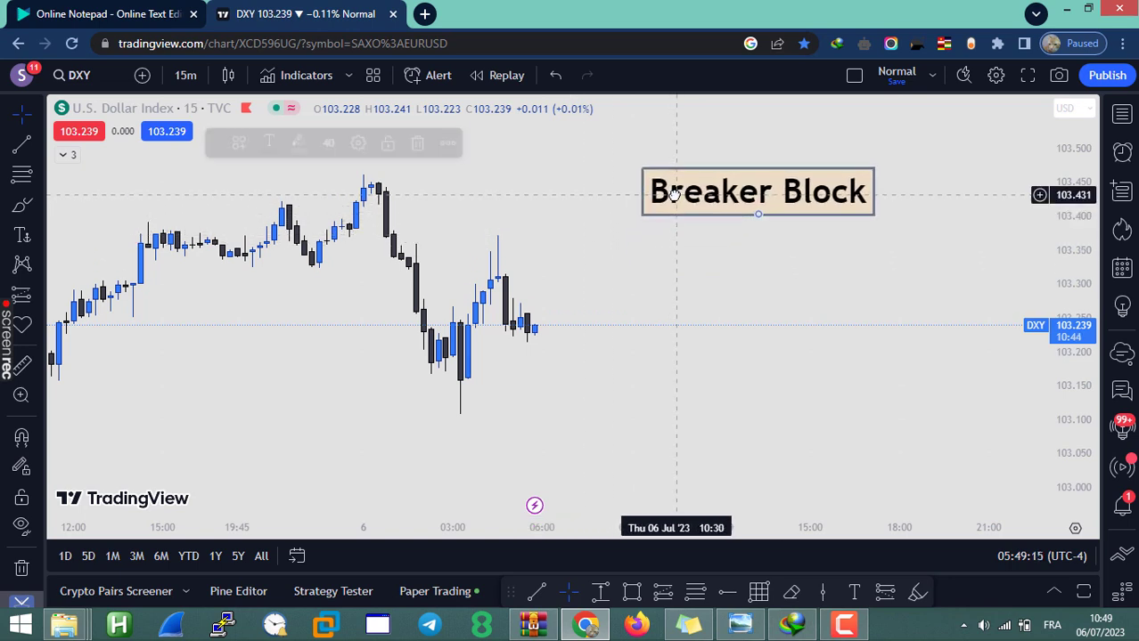
left_click(602, 204)
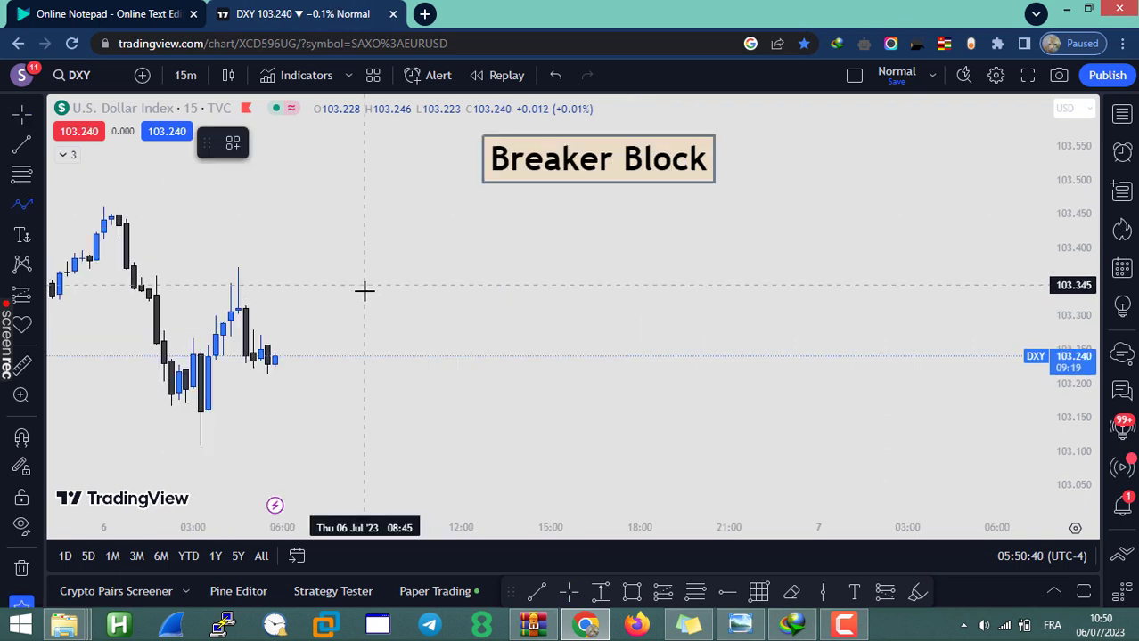
left_click(364, 298)
left_click(414, 402)
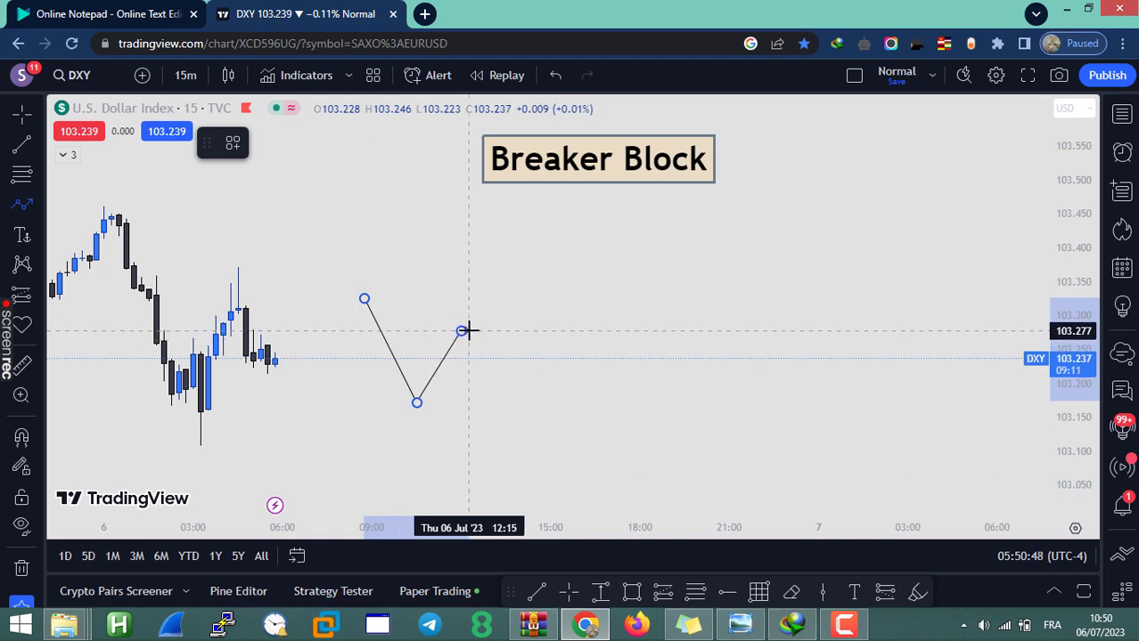
left_click(461, 332)
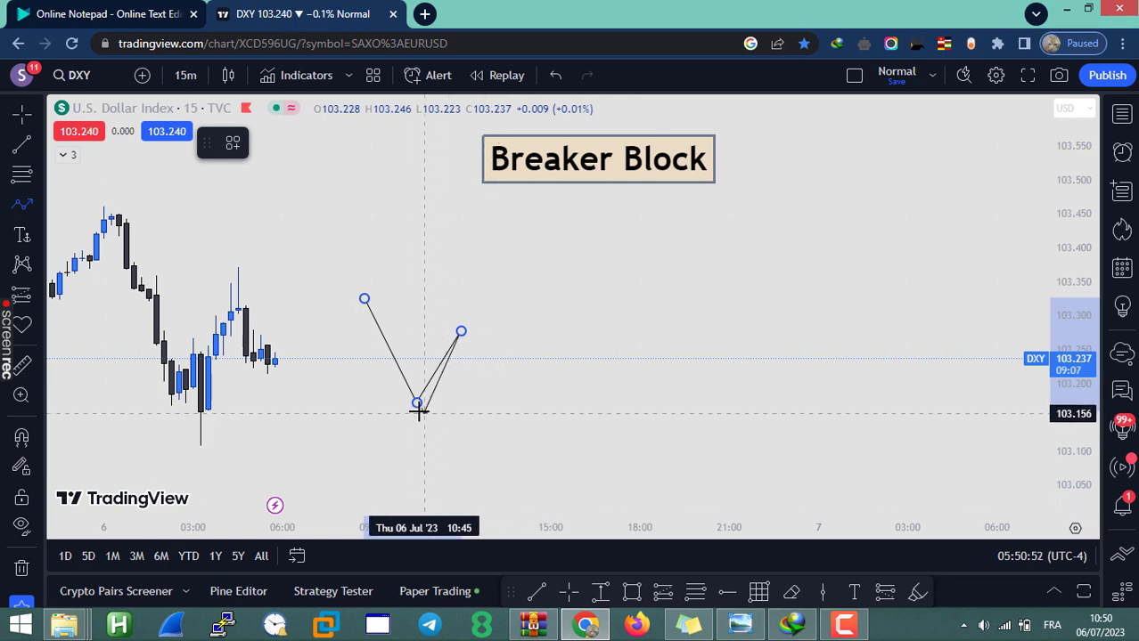
left_click(482, 439)
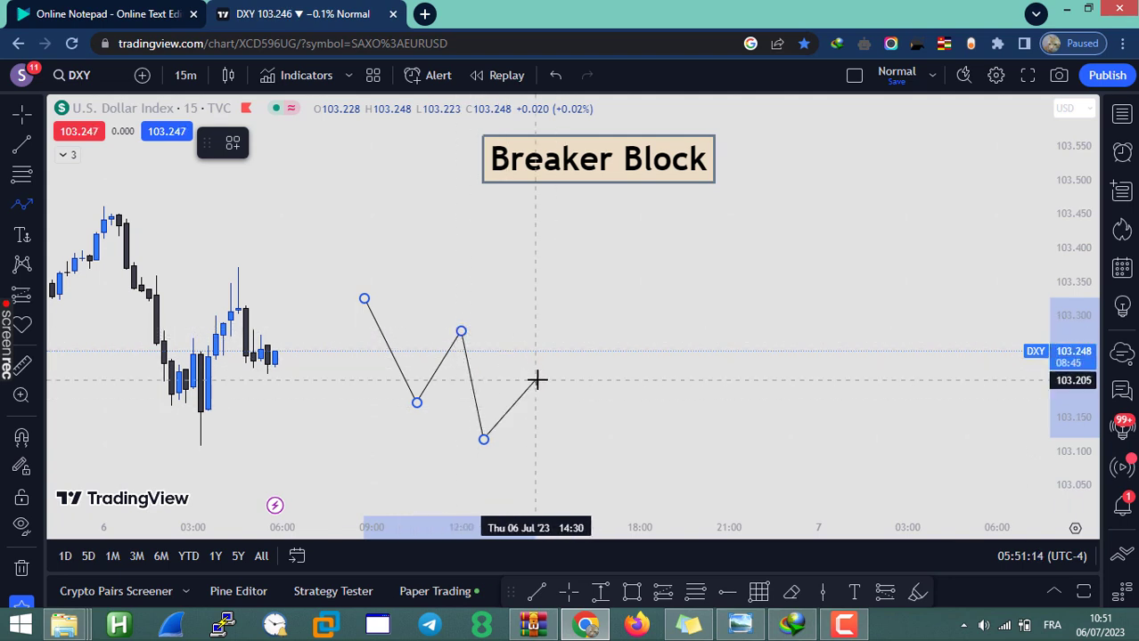
key("Escape")
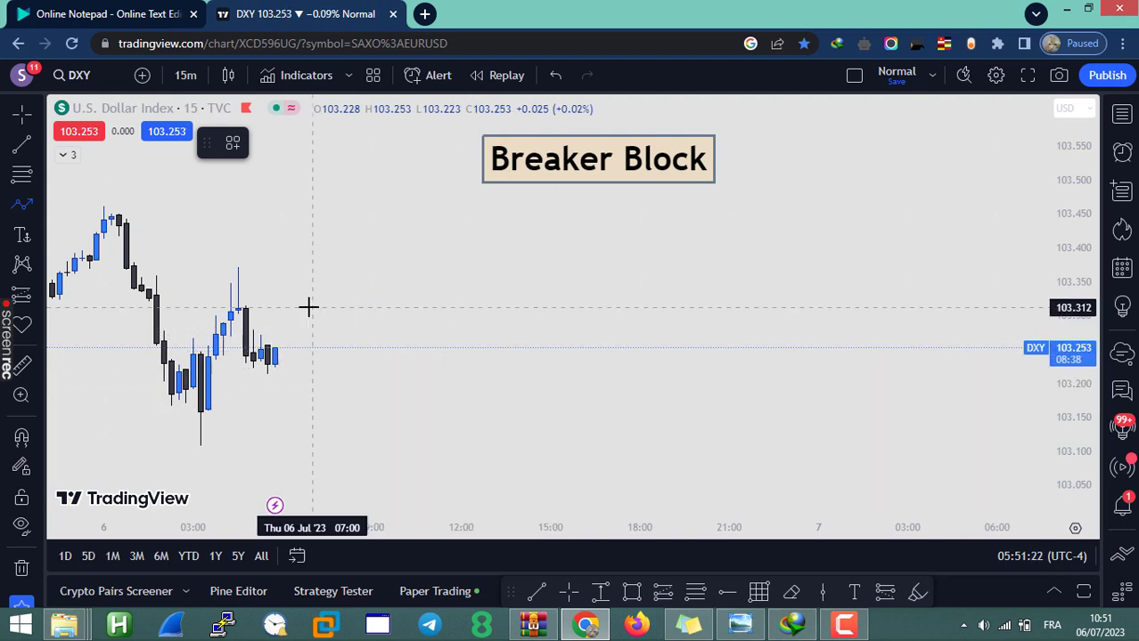
Draw a zigzag through LOW, HIGH, LOWER LOW and a higher high near 103.41, ending near 103.22.
left_click(402, 322)
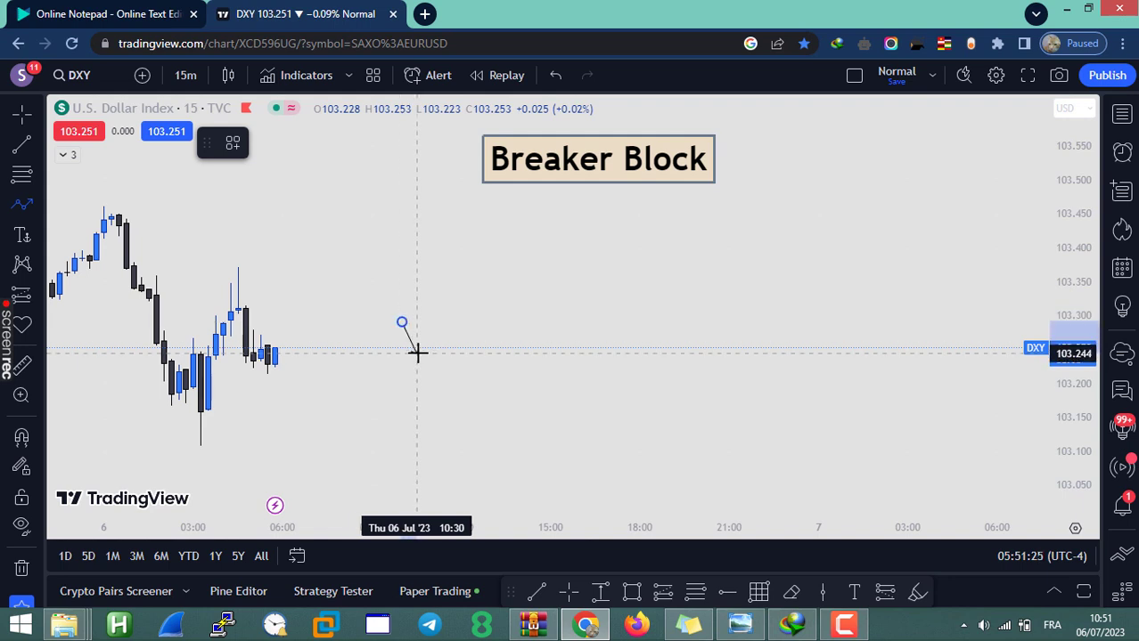
left_click(446, 420)
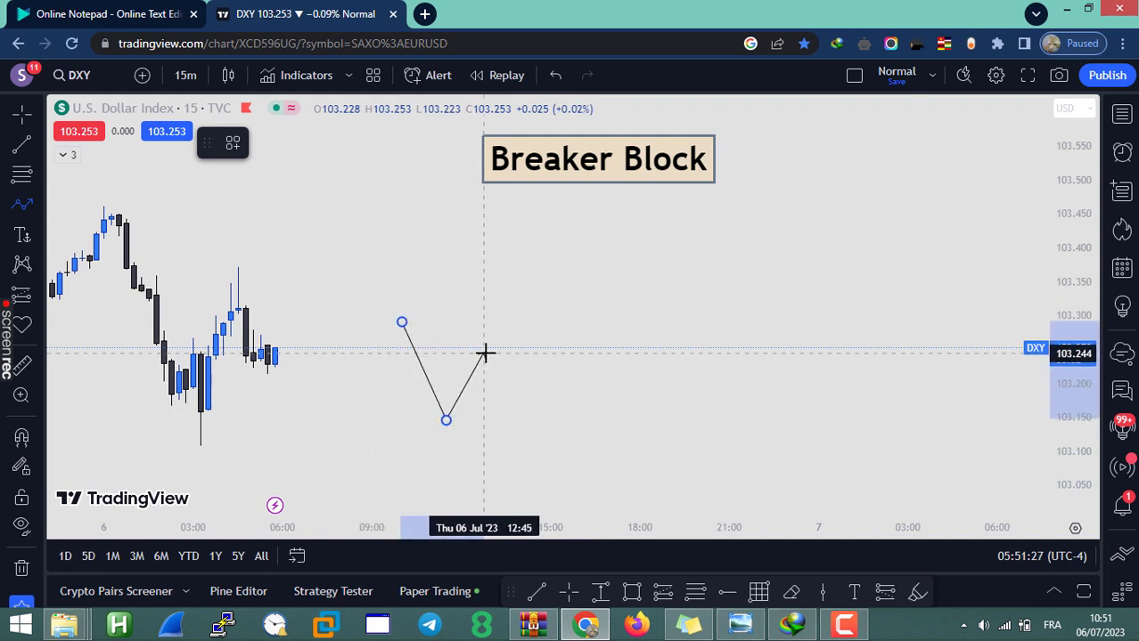
left_click(483, 353)
left_click(527, 448)
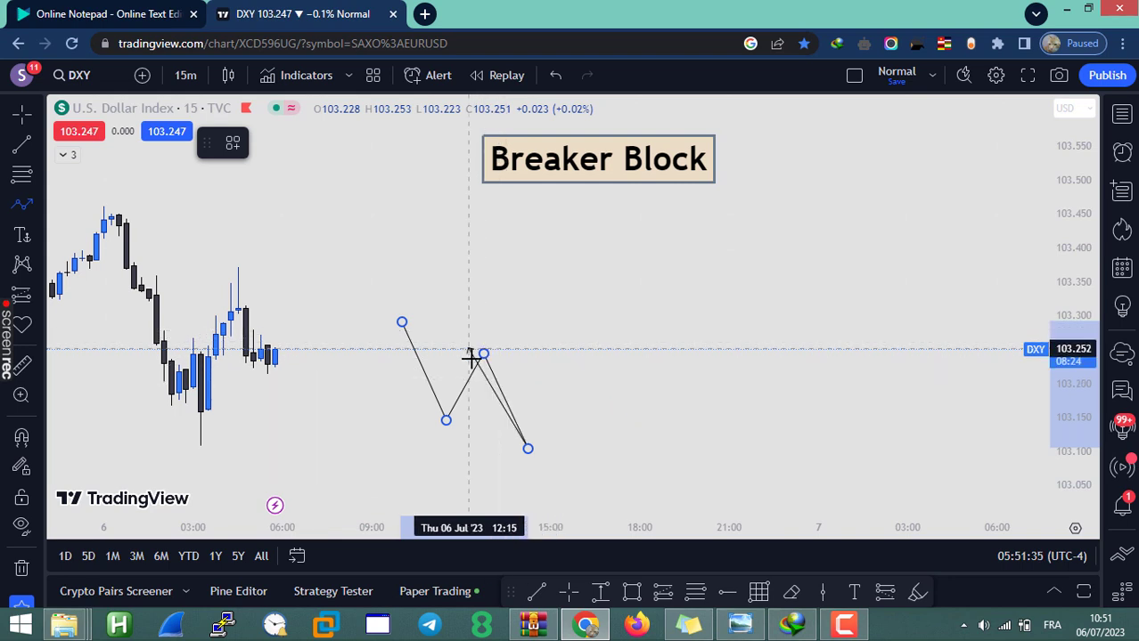
left_click(580, 241)
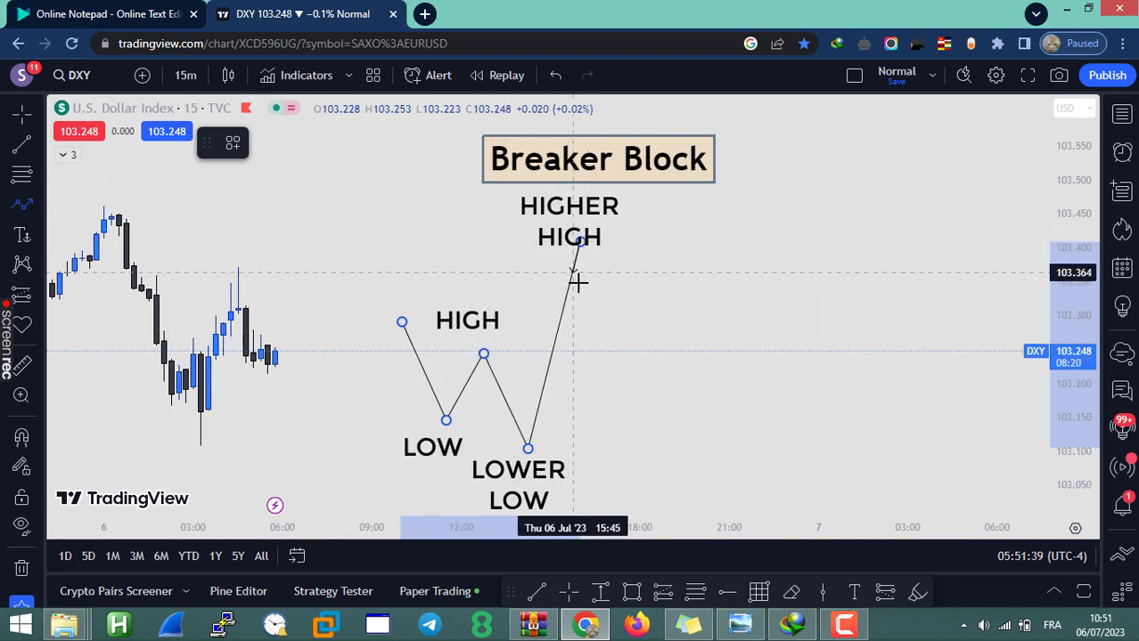
double_click(609, 361)
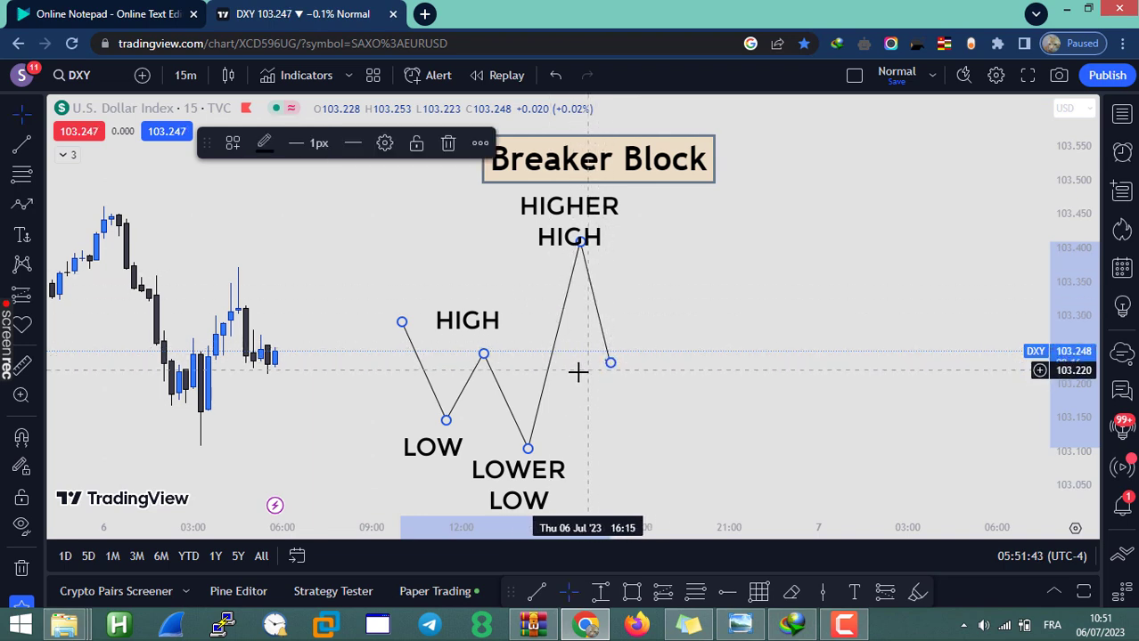
left_click(580, 372)
left_click(631, 592)
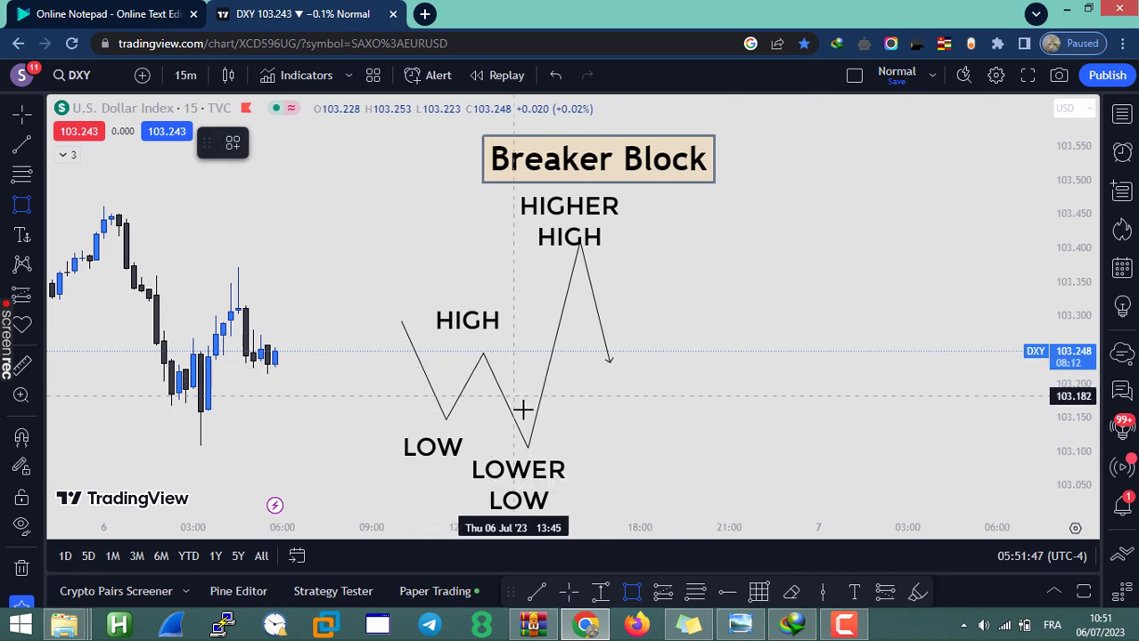
Draw a pink zone from the LOW (~103.15) to the HIGH (~103.25), stretched past the arrow tip.
left_click(446, 419)
left_click(483, 354)
left_click_drag(482, 383, 662, 384)
left_click(715, 396)
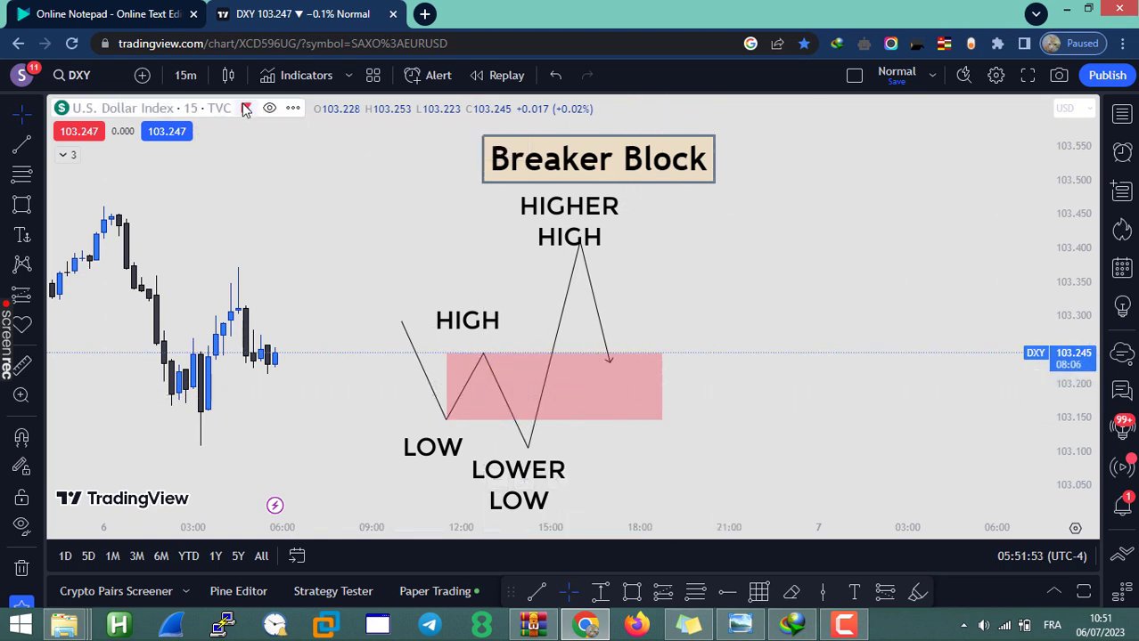
left_click(37, 204)
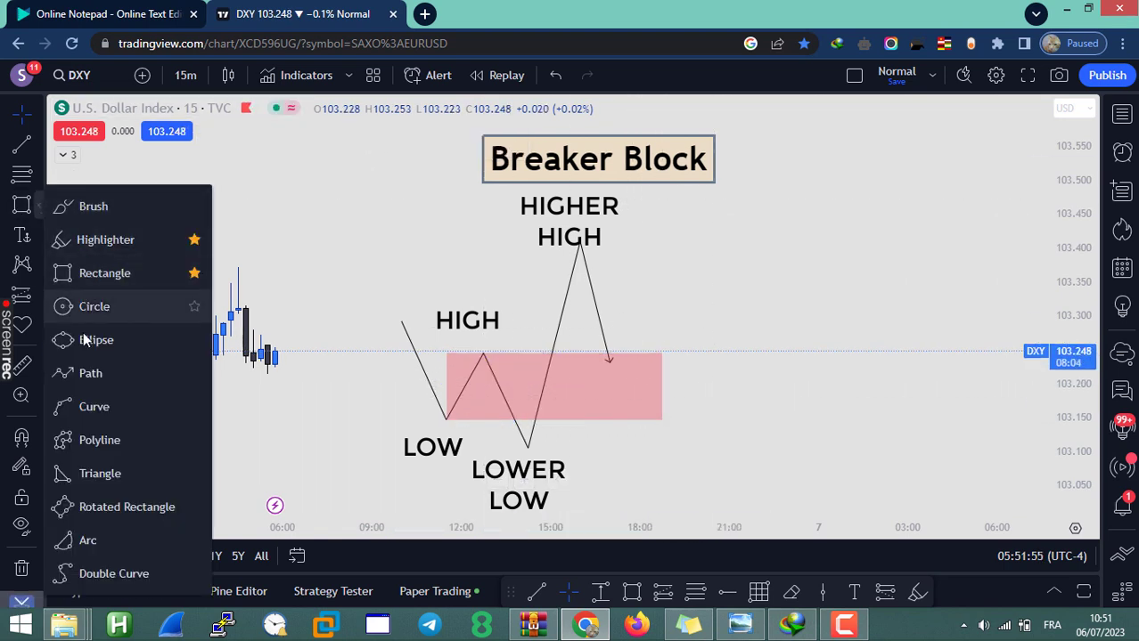
left_click(82, 367)
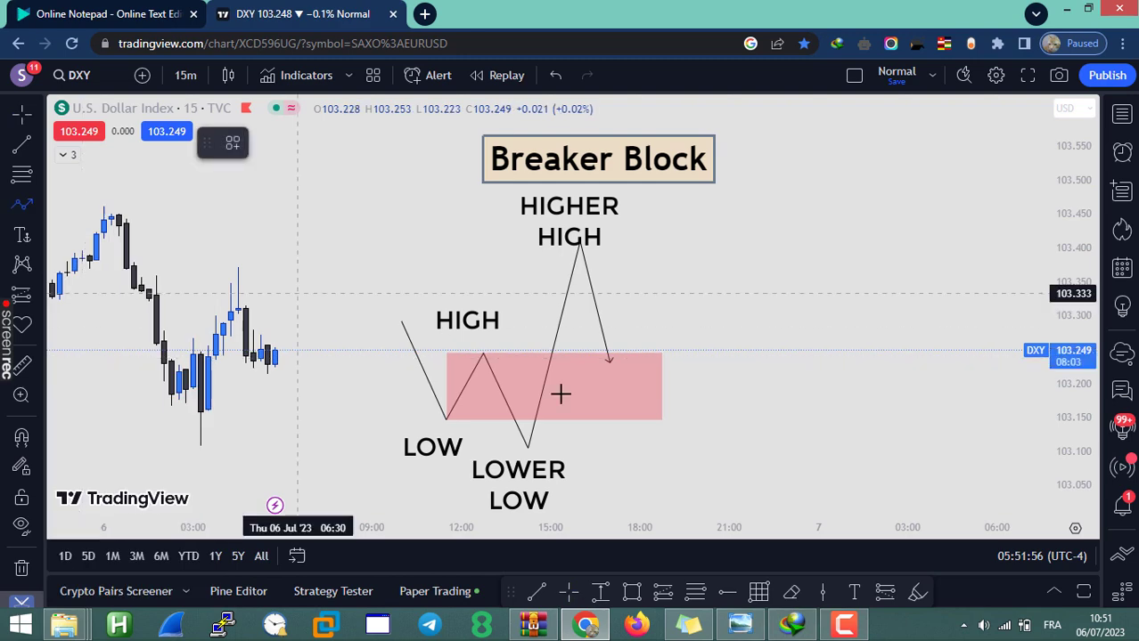
Draw an arrow rising from the pullback up to the Breaker Block title.
left_click(609, 365)
double_click(735, 195)
mouse_move(785, 279)
left_mouse_down()
mouse_move(671, 285)
mouse_move(588, 323)
left_mouse_up()
left_click_drag(483, 320, 475, 259)
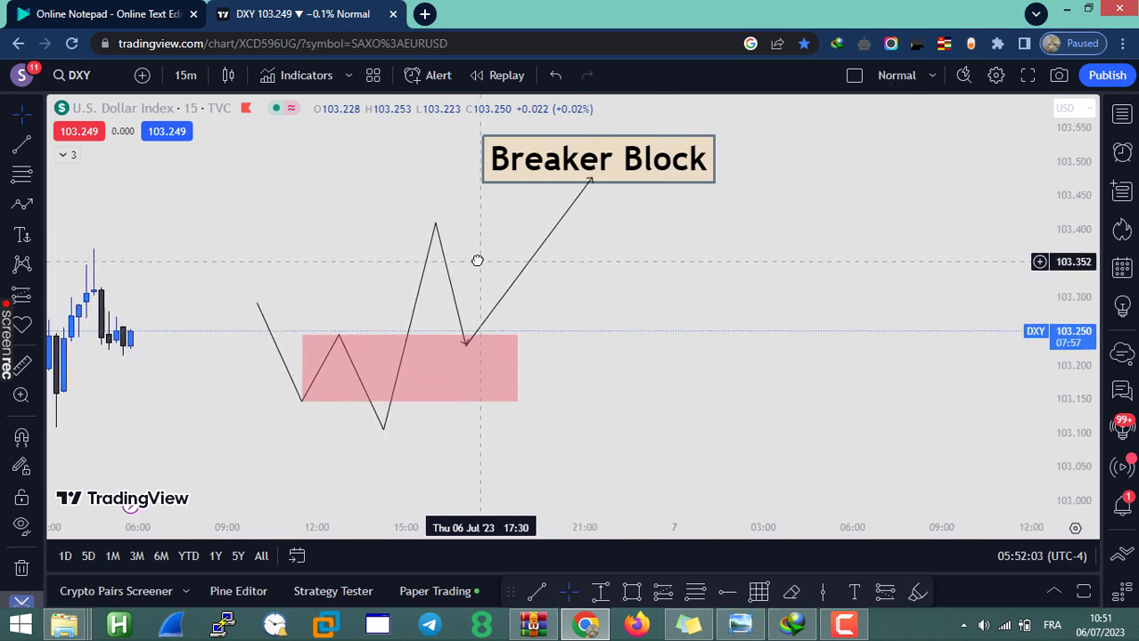
Remove the swing labels, keeping the bullish zigzag and its pink zone.
left_click(318, 366)
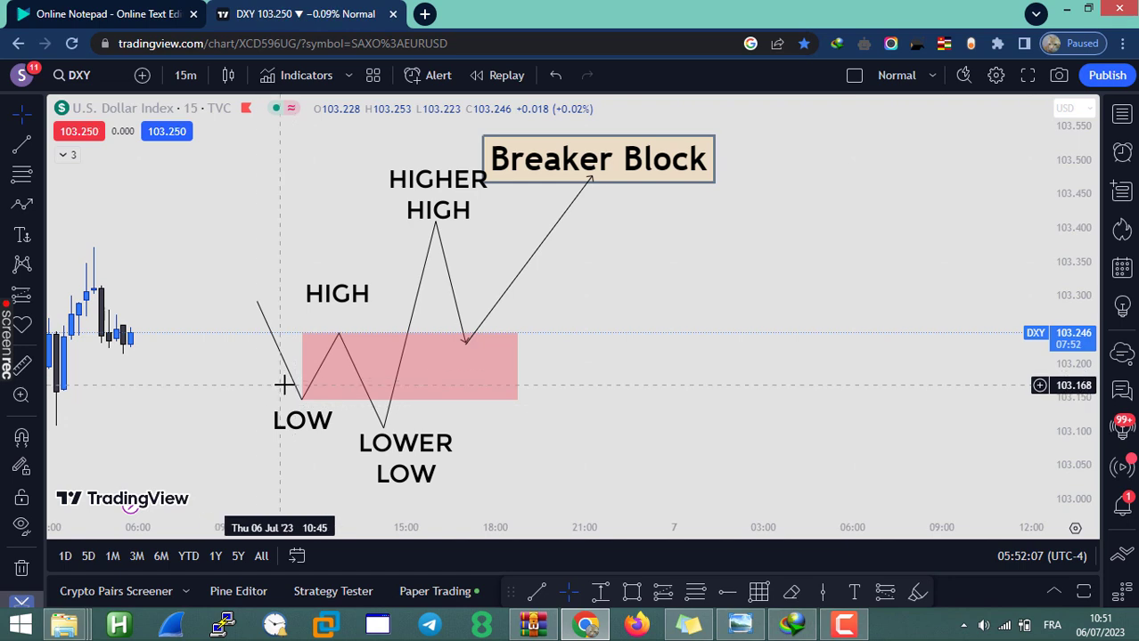
left_click(332, 348)
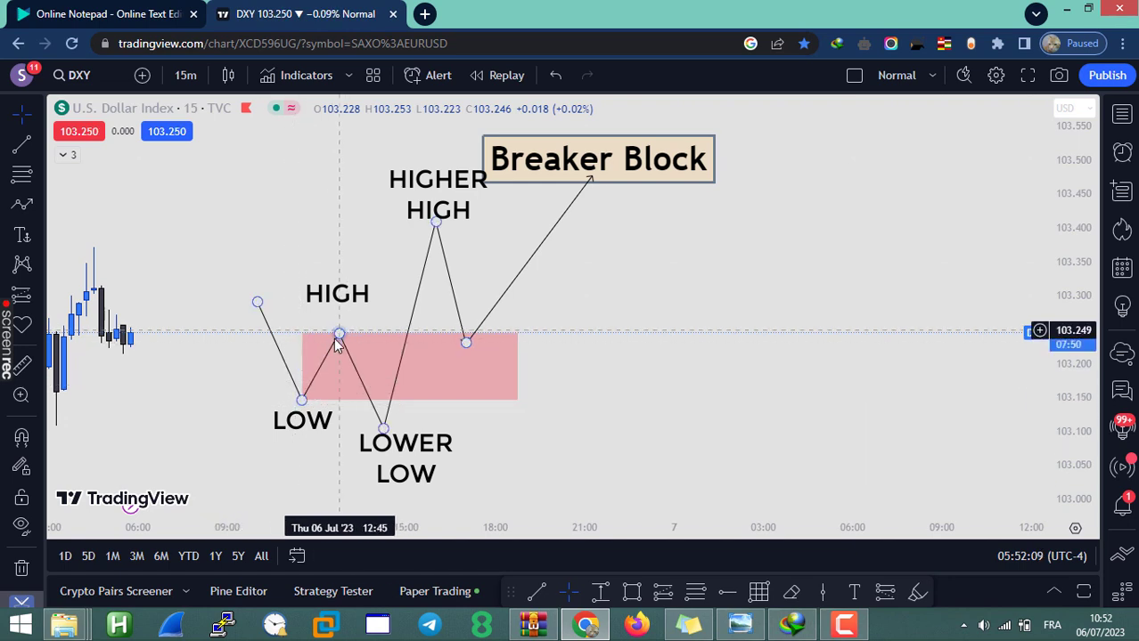
left_click(384, 376)
left_click(399, 359)
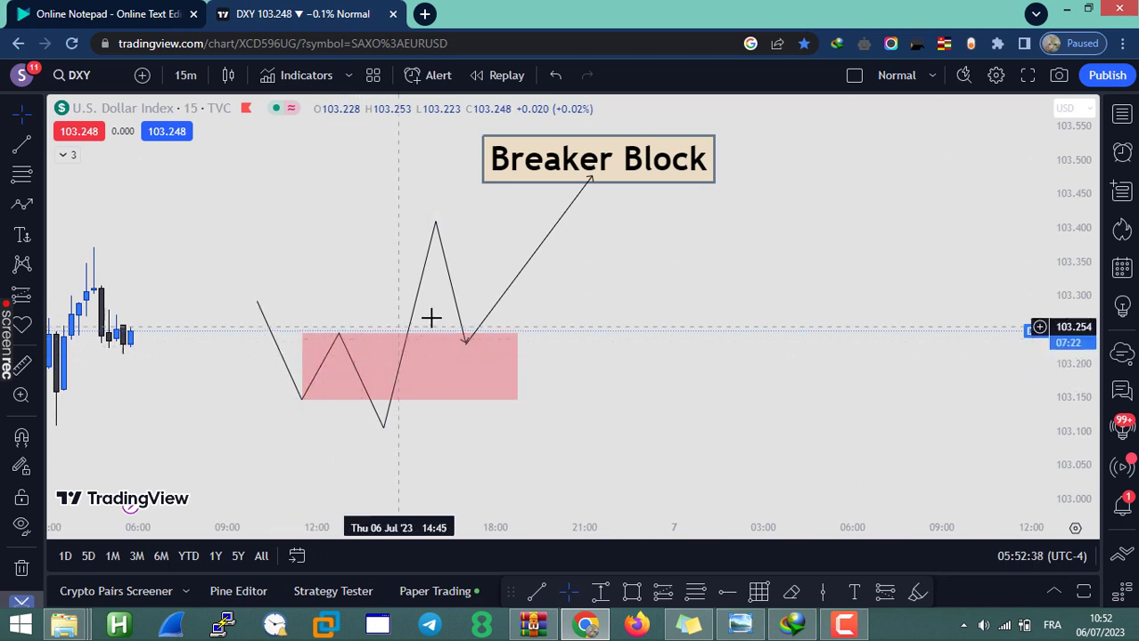
Draw a bearish zigzag right of the bullish diagram, peaking near 103.46 and pointing down to about 103.09.
left_click_drag(557, 344, 490, 350)
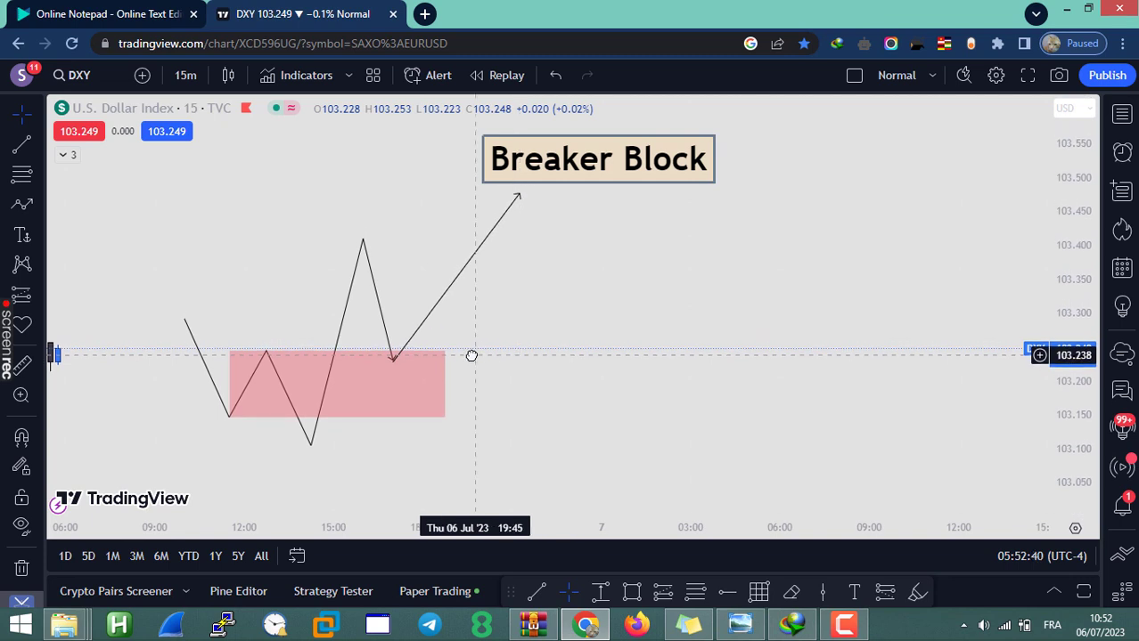
left_click(27, 206)
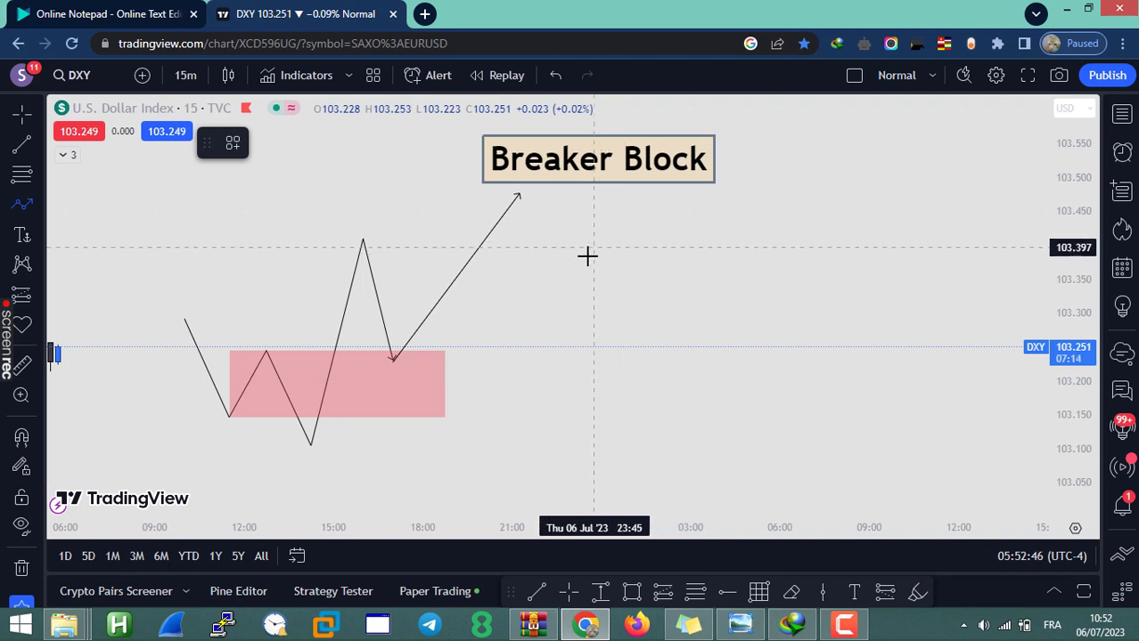
left_click(564, 319)
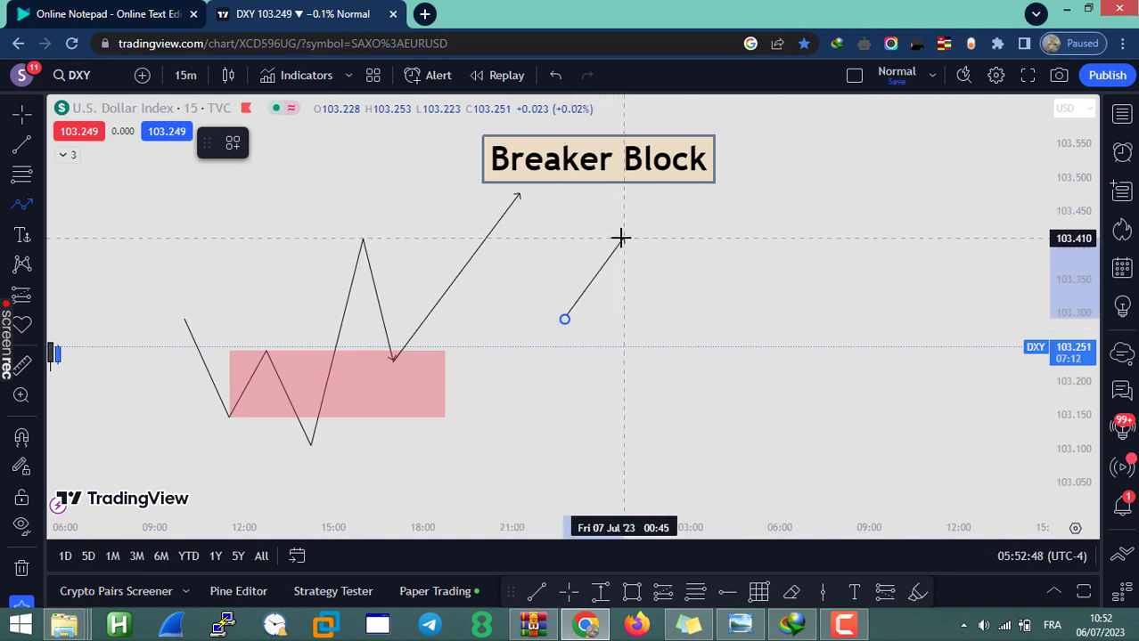
left_click(609, 235)
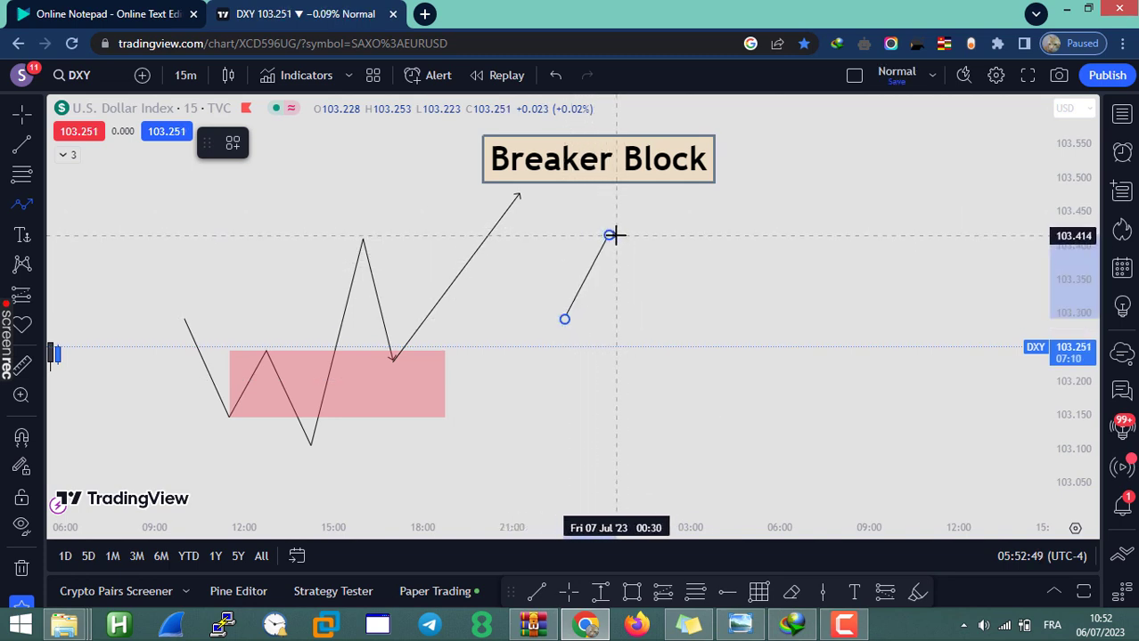
left_click(632, 289)
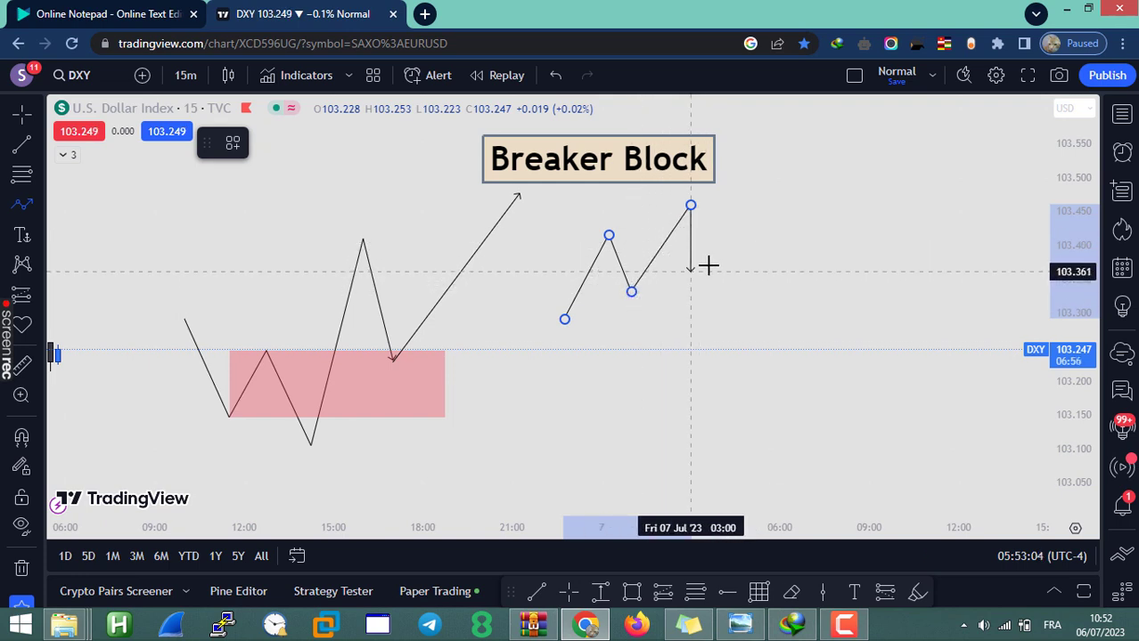
left_click(707, 397)
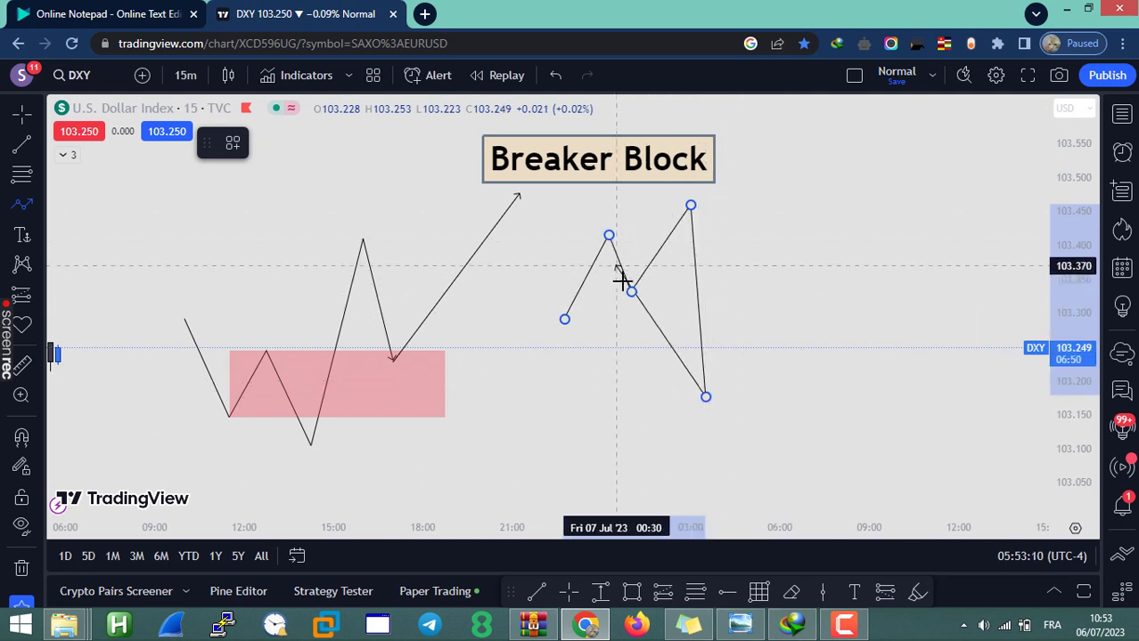
left_click(743, 273)
double_click(801, 455)
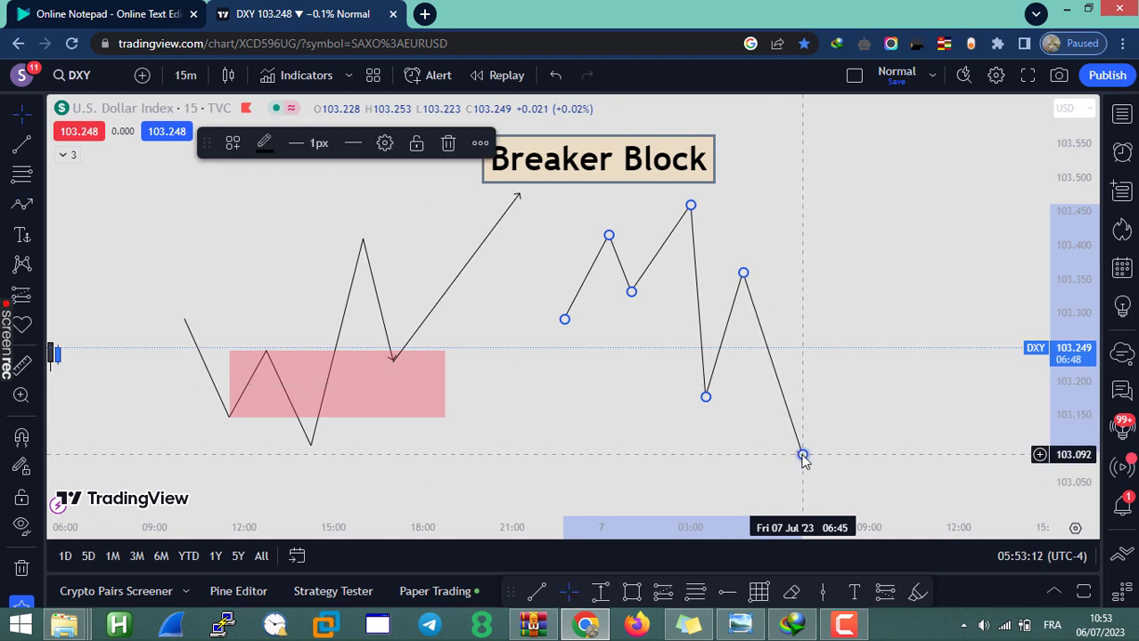
left_click(748, 460)
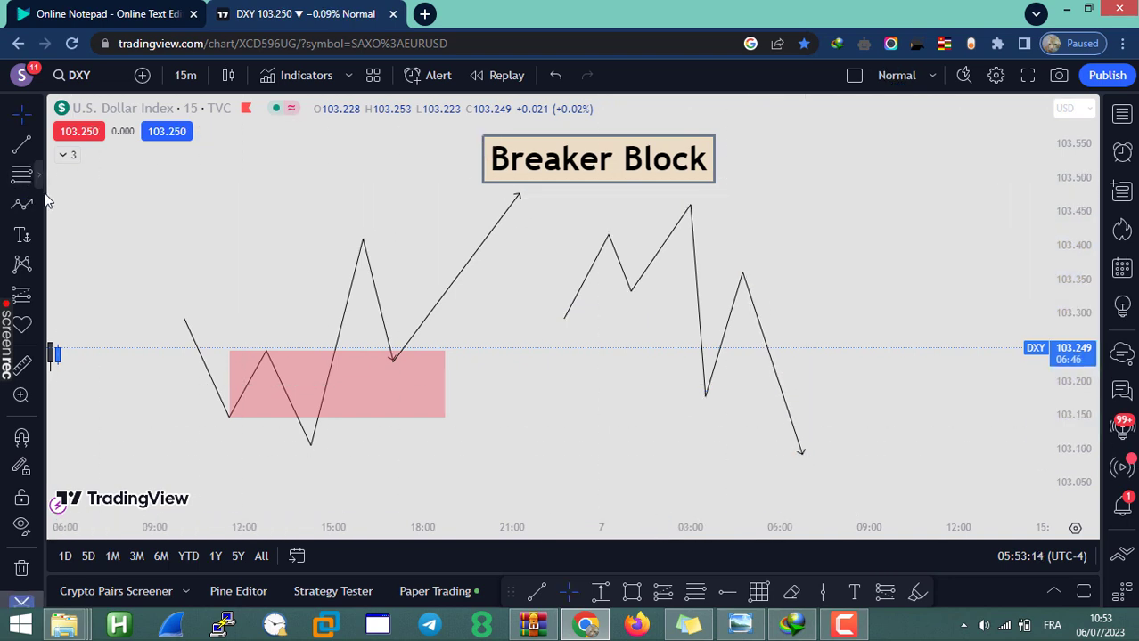
left_click(38, 203)
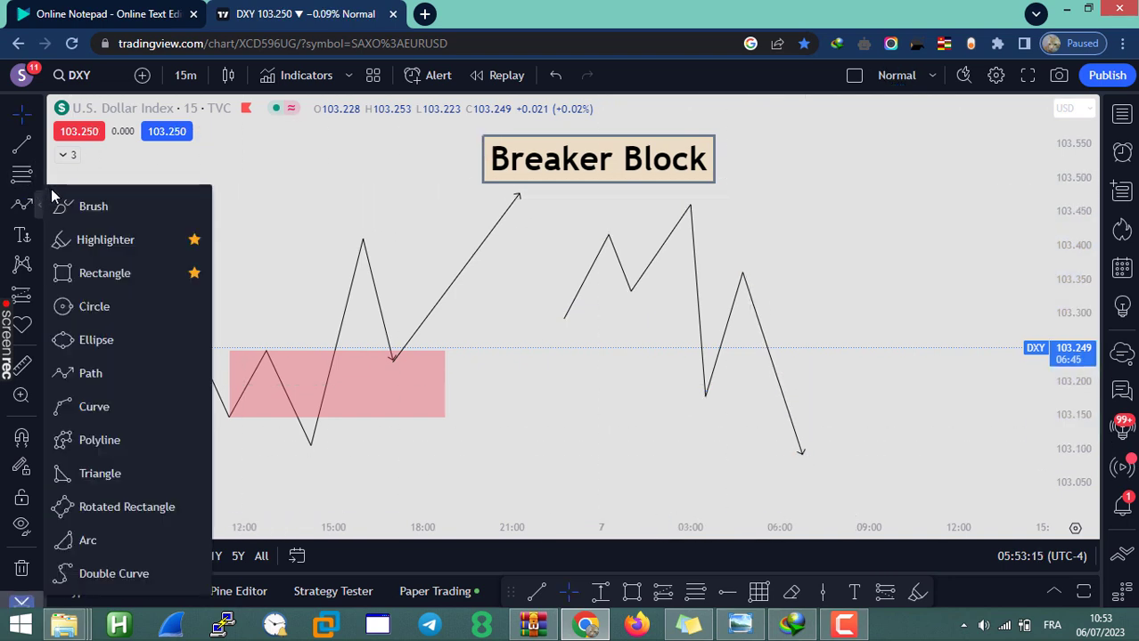
Draw a pink zone from about 103.34 to 103.41 below the first peak, widened past the pullback high.
left_click(89, 269)
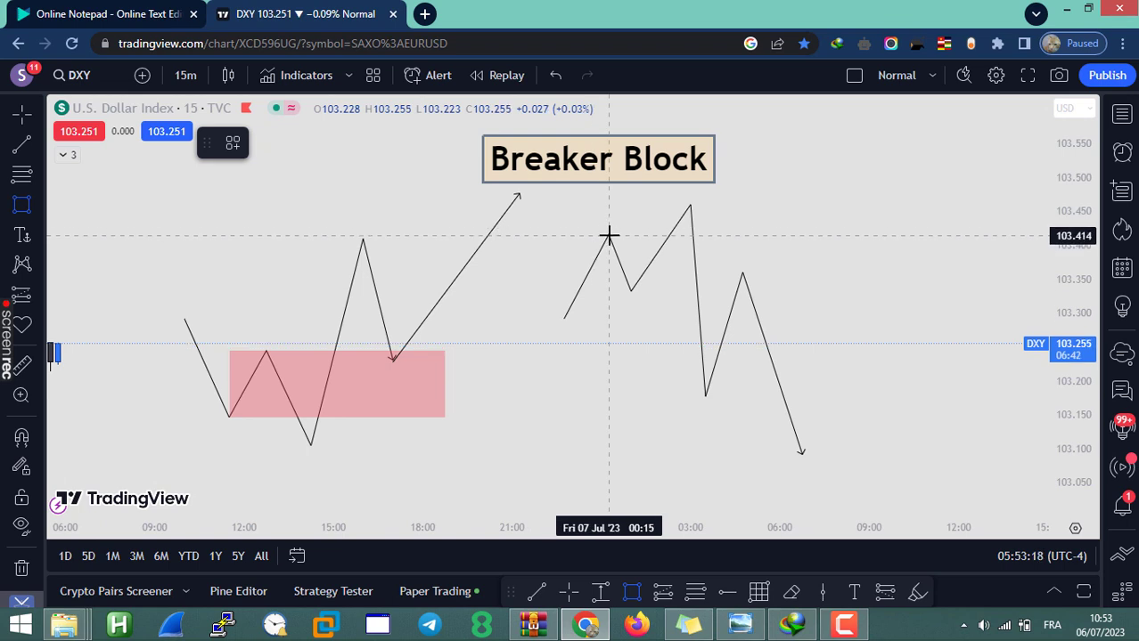
left_click_drag(608, 236, 635, 288)
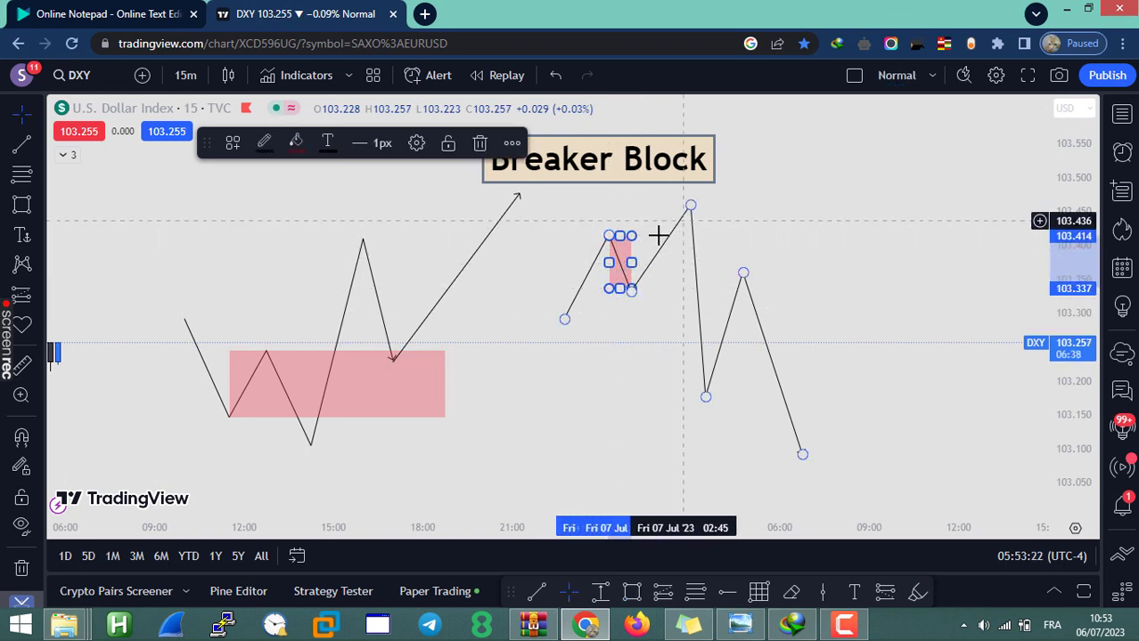
left_click_drag(624, 261, 732, 284)
key("ctrl+z")
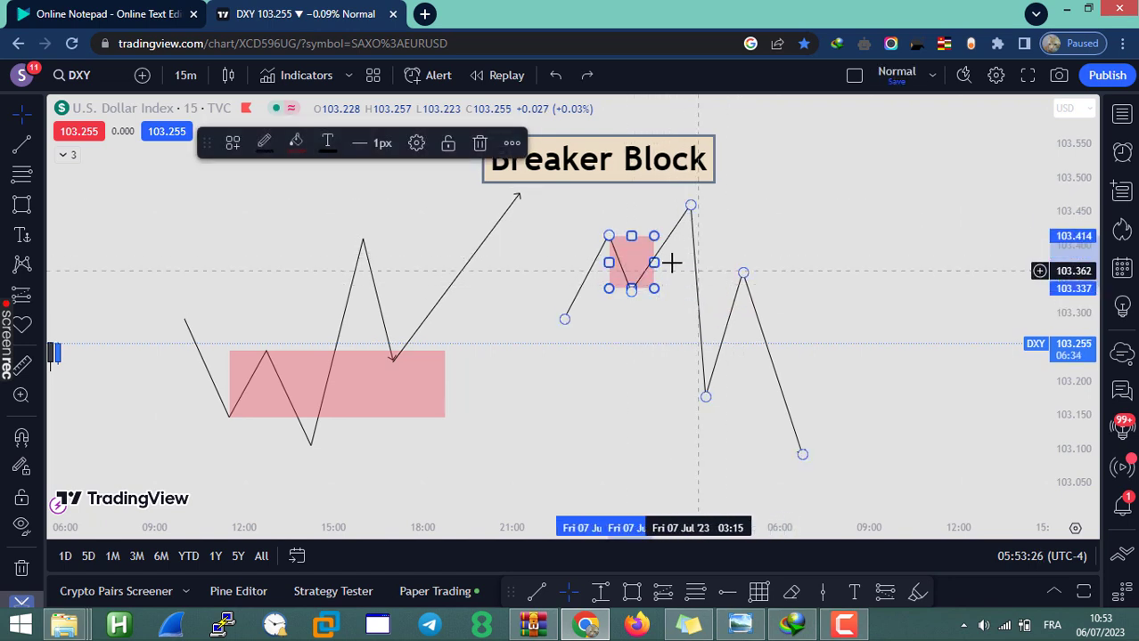
left_click_drag(655, 262, 779, 261)
left_click(803, 303)
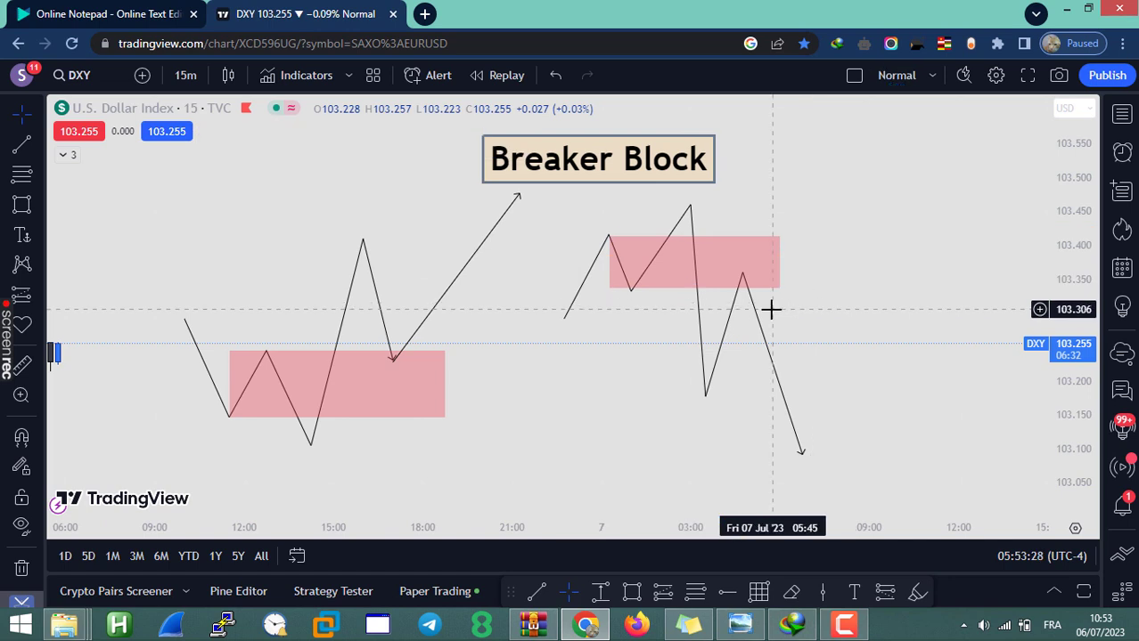